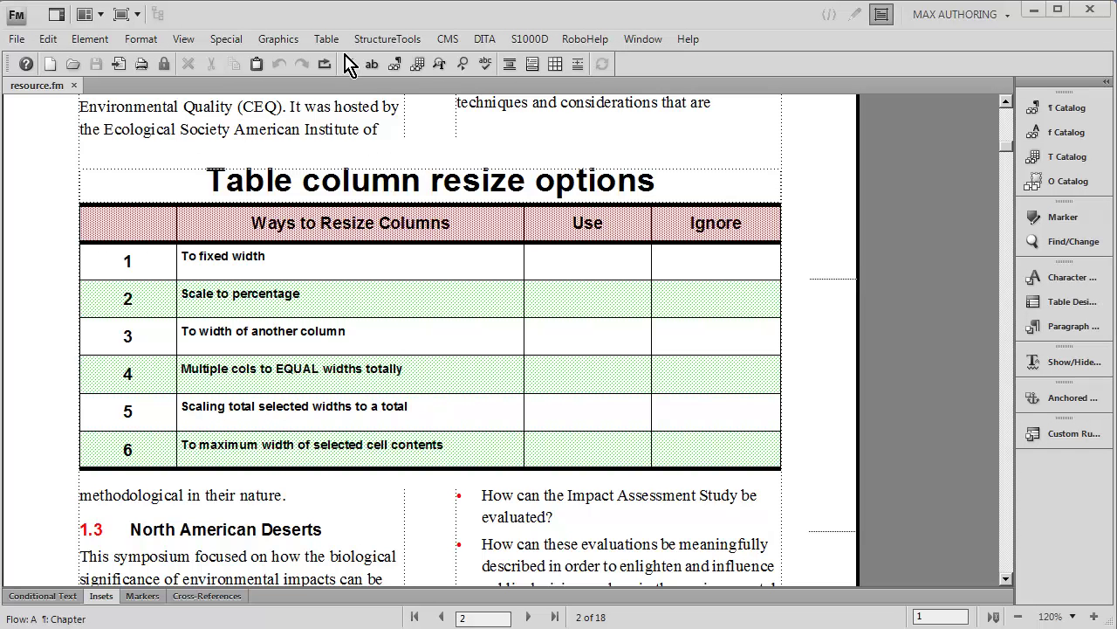
# Try narrowing the Ways to Resize Columns column by its edge so the whole table shrinks, and undo it.
pyautogui.moveTo(468, 229); pyautogui.dragTo(489, 352)
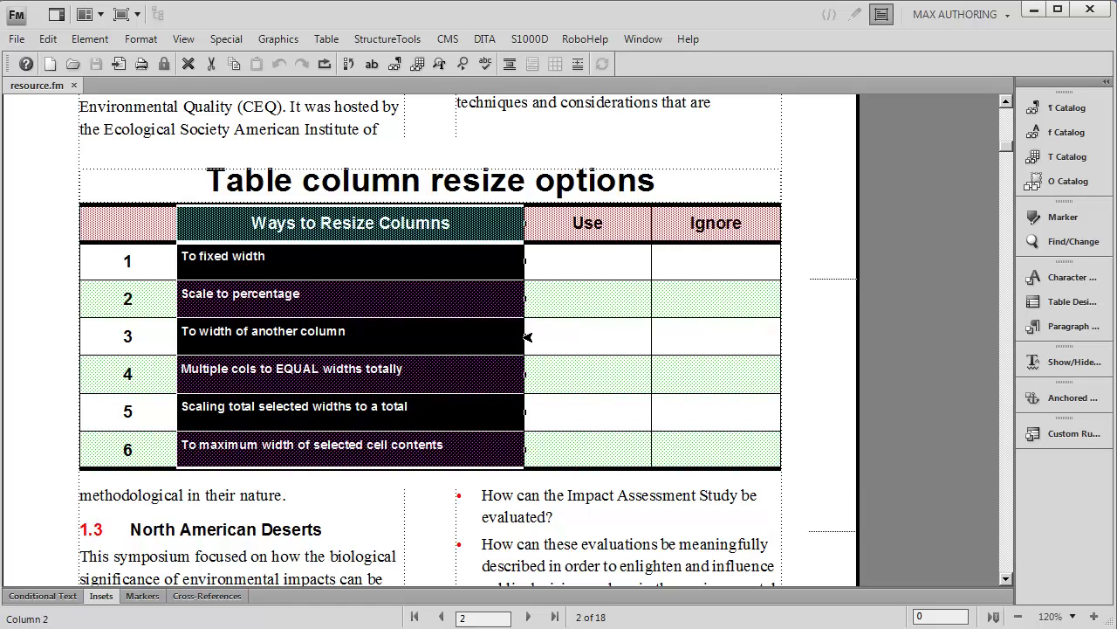
pyautogui.moveTo(529, 336); pyautogui.dragTo(380, 341)
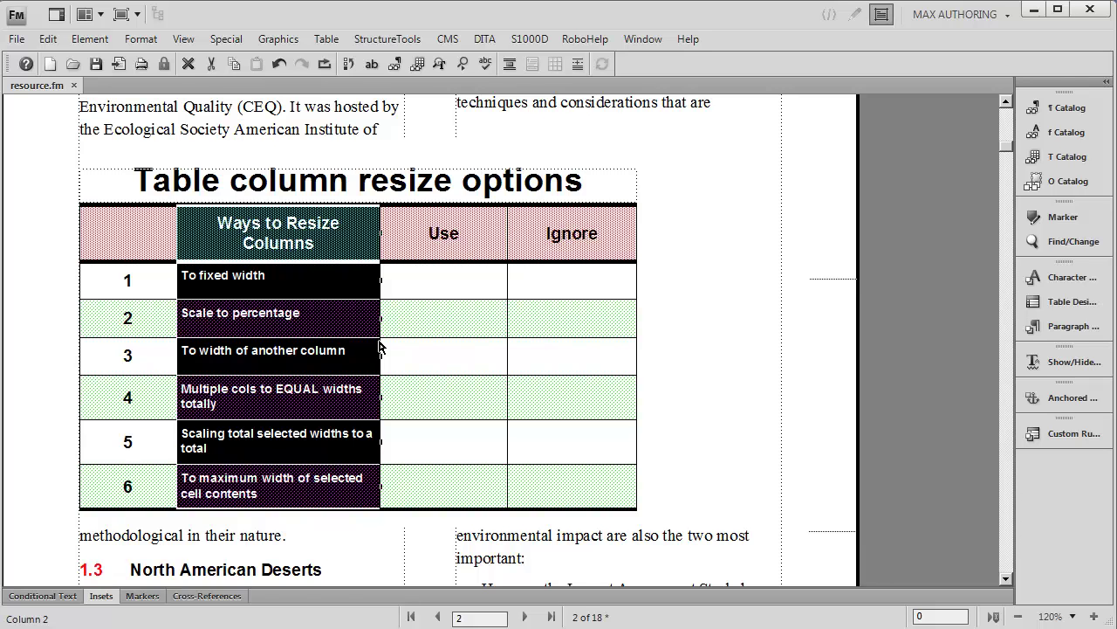
pyautogui.hotkey('ctrl', 'z')
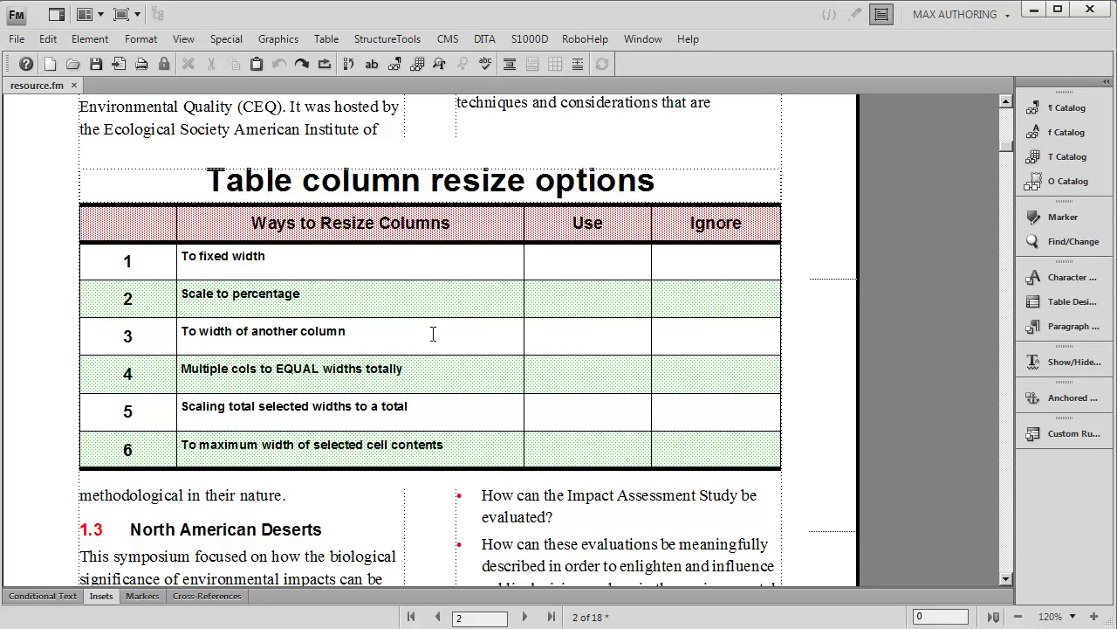
# Try shifting the border between Ways to Resize Columns and Use while keeping the table's overall width, and undo it.
pyautogui.keyDown('ctrl'); pyautogui.doubleClick(506, 232); pyautogui.keyUp('ctrl')
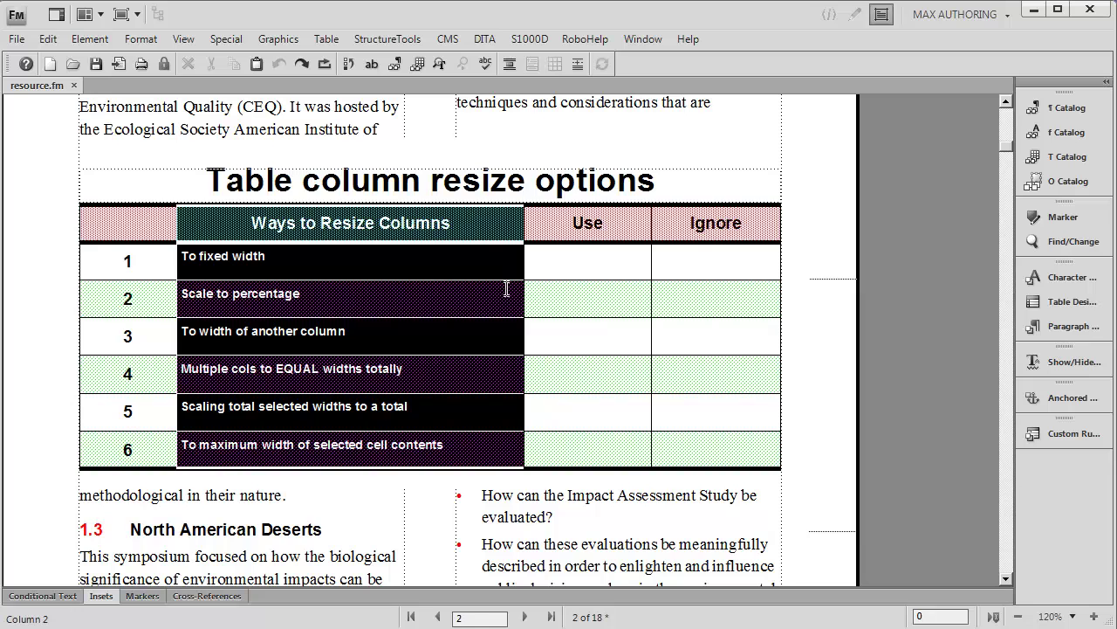
pyautogui.moveTo(527, 297); pyautogui.dragTo(460, 298)
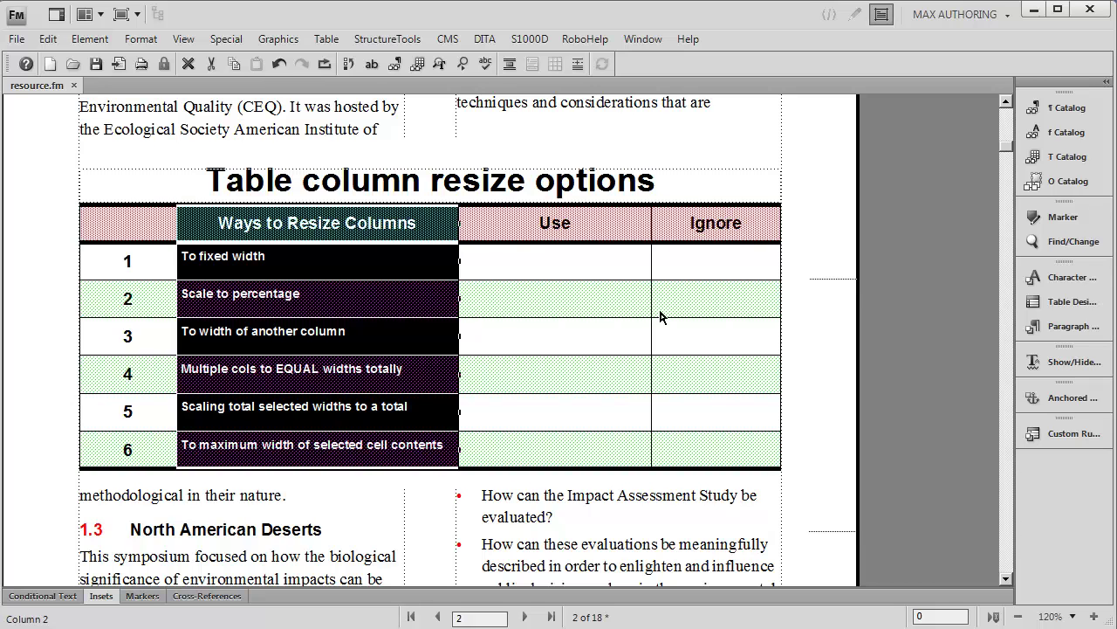
pyautogui.hotkey('ctrl', 'z')
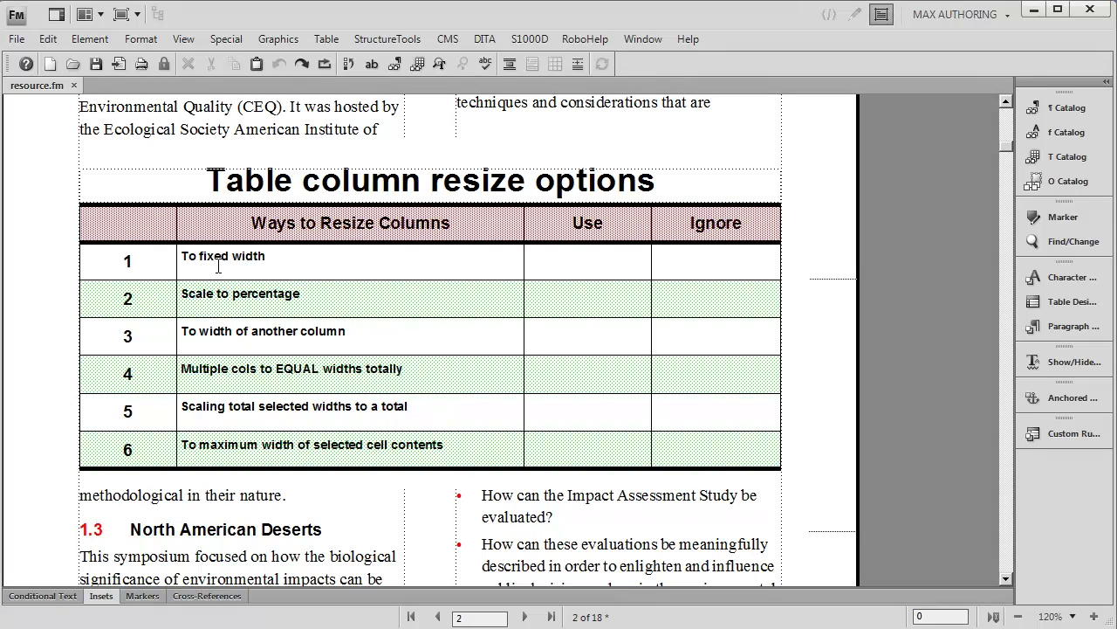
# Resize the Use column to a fixed width of .75 inches.
pyautogui.moveTo(216, 260); pyautogui.dragTo(247, 433)
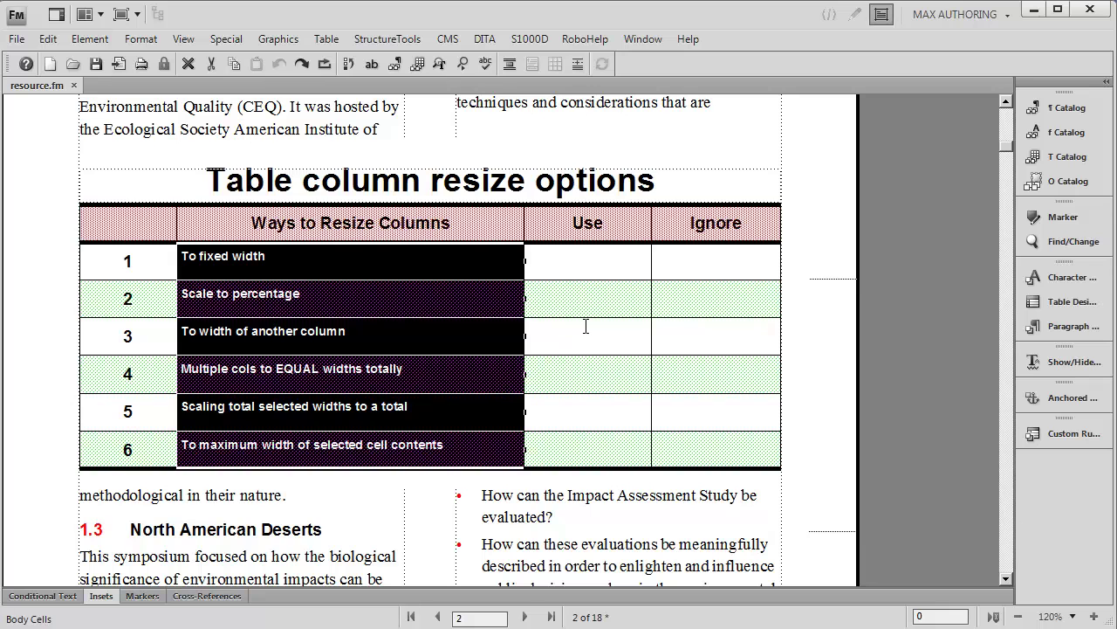
pyautogui.click(617, 221)
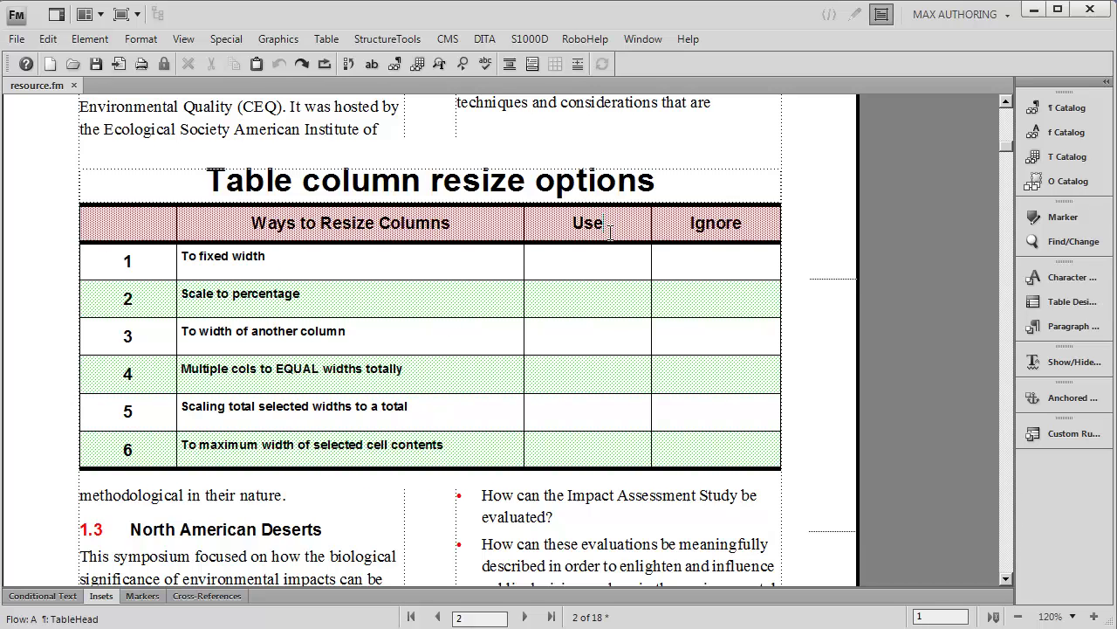
pyautogui.moveTo(609, 264); pyautogui.dragTo(540, 329)
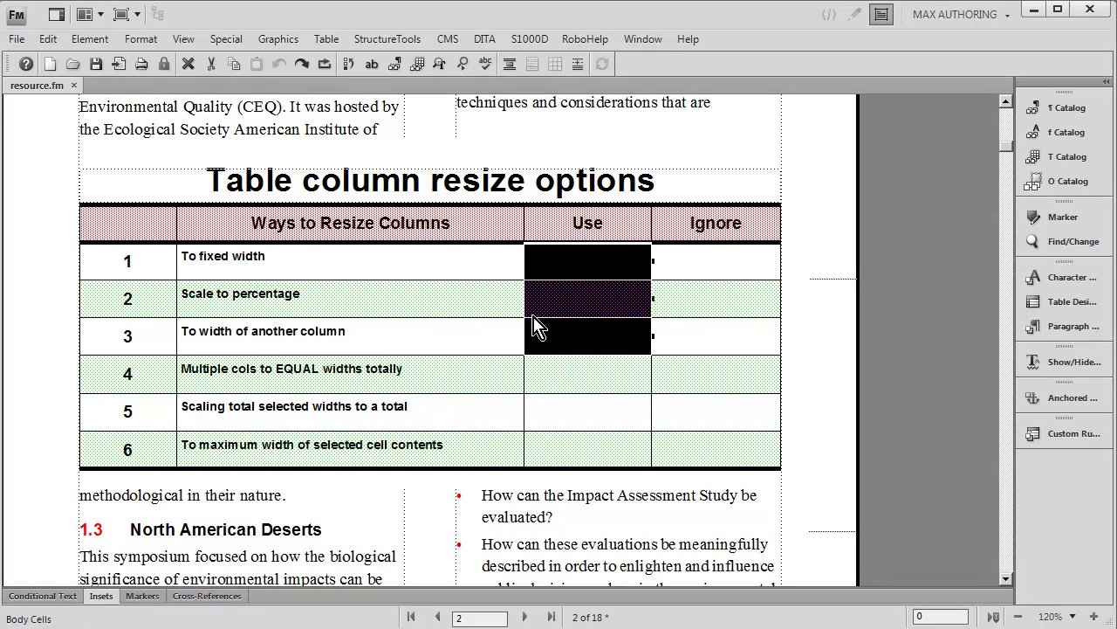
pyautogui.click(325, 39)
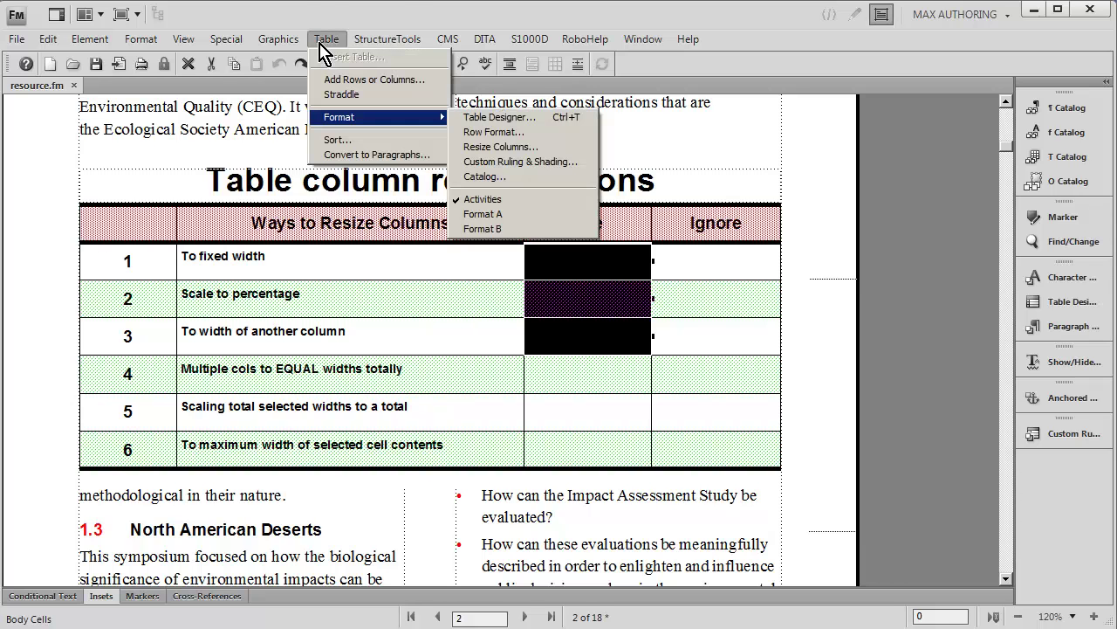
pyautogui.click(524, 149)
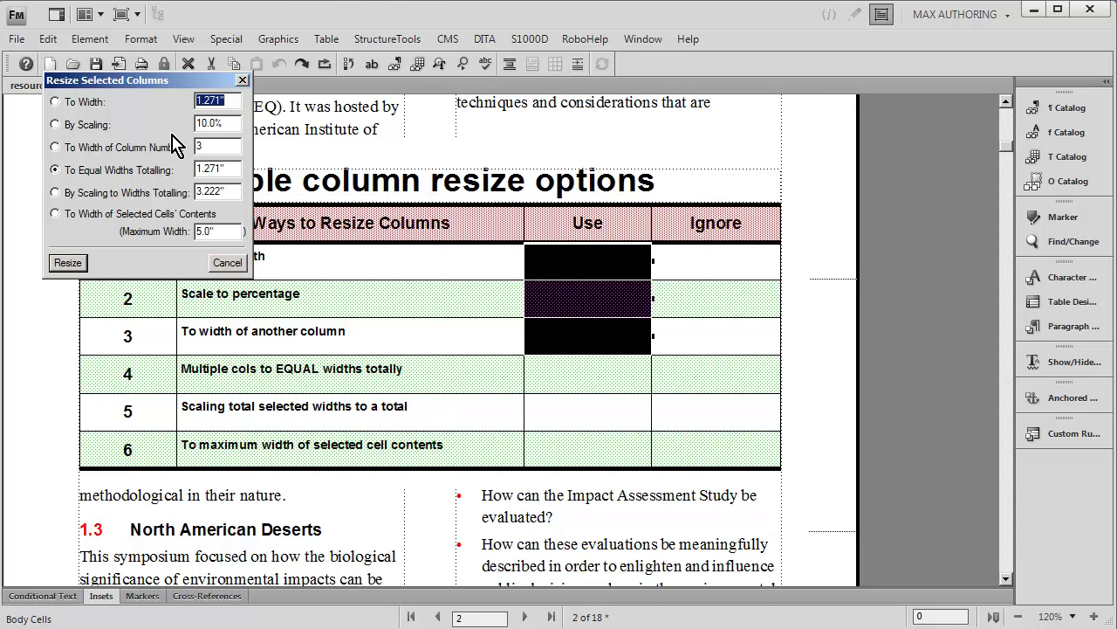
pyautogui.click(94, 102)
pyautogui.write('.75')
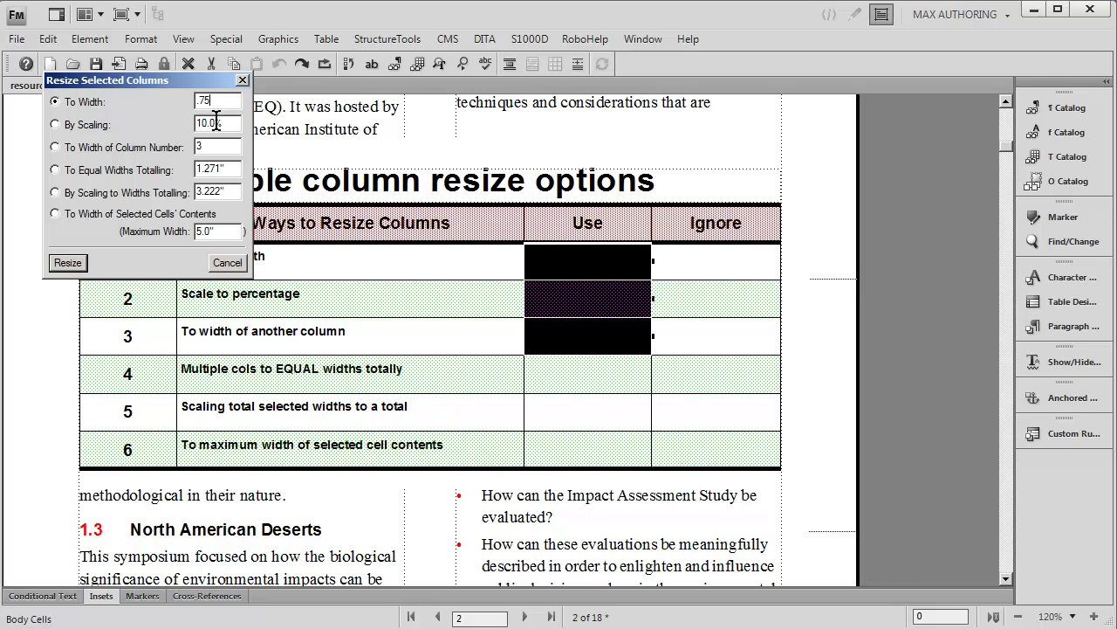
pyautogui.press('Return')
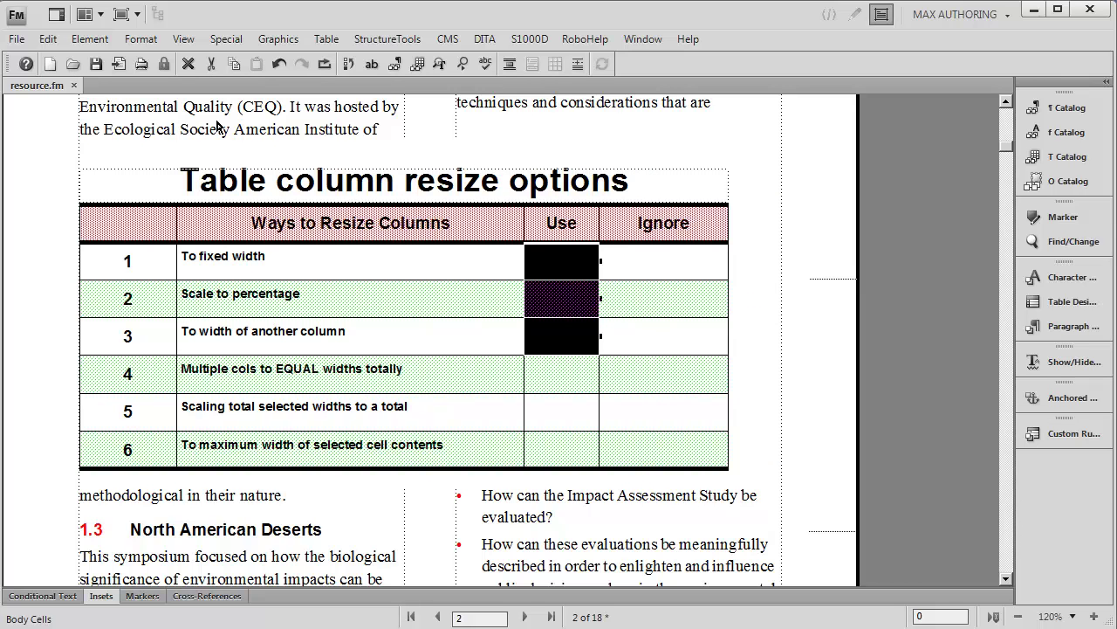
pyautogui.keyDown('ctrl'); pyautogui.click(157, 229); pyautogui.keyUp('ctrl')
pyautogui.keyDown('ctrl'); pyautogui.click(300, 236); pyautogui.keyUp('ctrl')
pyautogui.keyDown('ctrl'); pyautogui.click(529, 233); pyautogui.keyUp('ctrl')
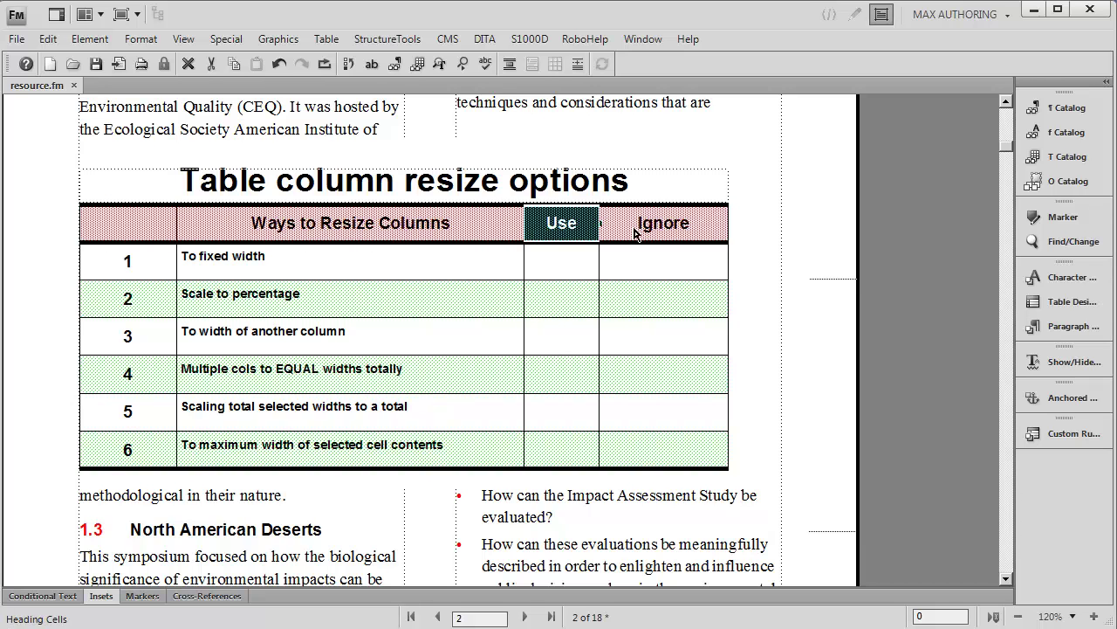
pyautogui.keyDown('ctrl'); pyautogui.click(669, 229); pyautogui.keyUp('ctrl')
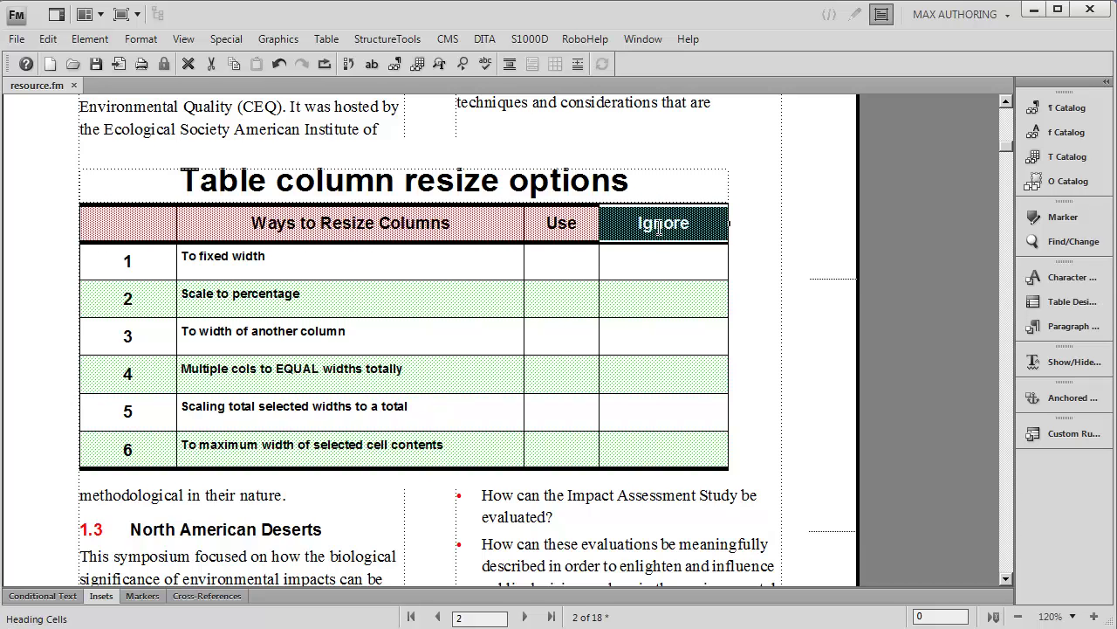
# Select the first two body cells under Ignore and resize that column to the width of the Use column, number 3.
pyautogui.keyDown('ctrl'); pyautogui.click(643, 262); pyautogui.keyUp('ctrl')
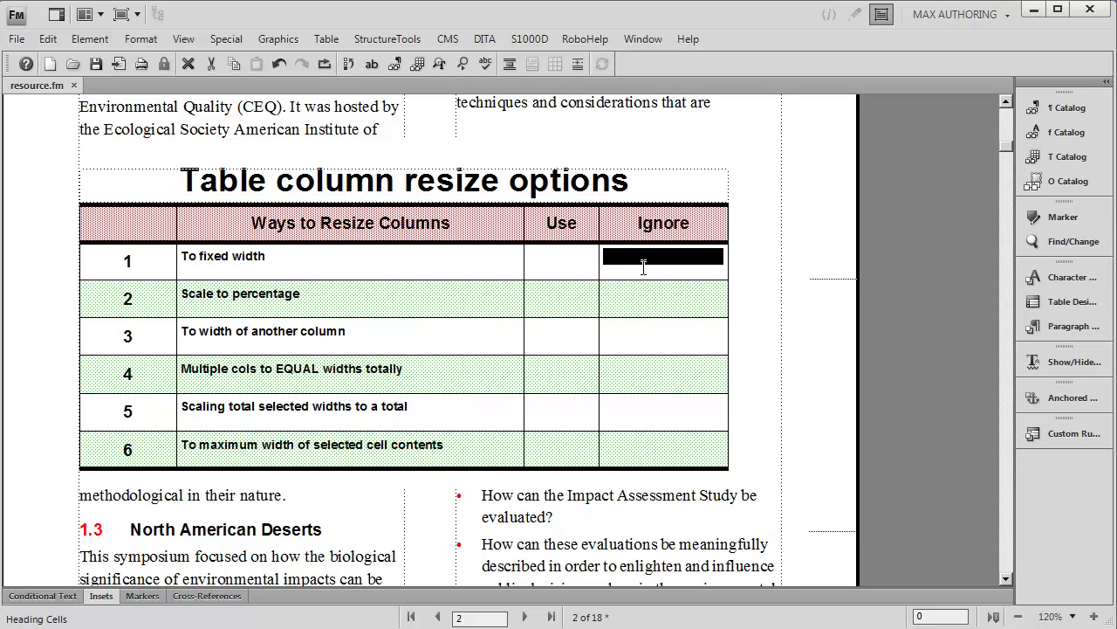
pyautogui.keyDown('shift'); pyautogui.click(644, 301); pyautogui.keyUp('shift')
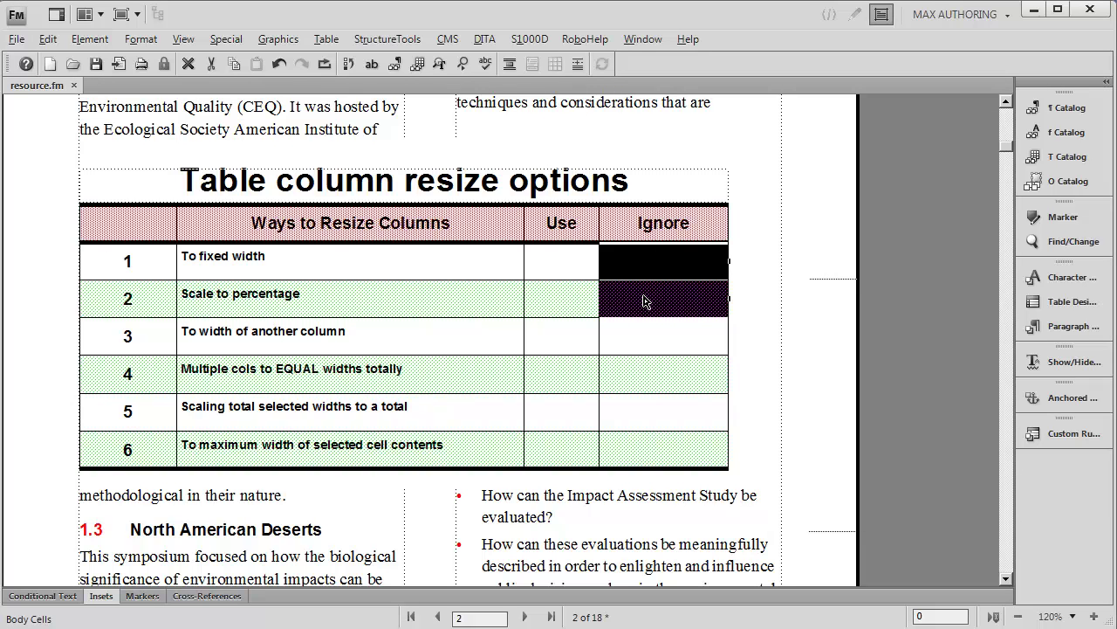
pyautogui.hotkey('alt', 'a')
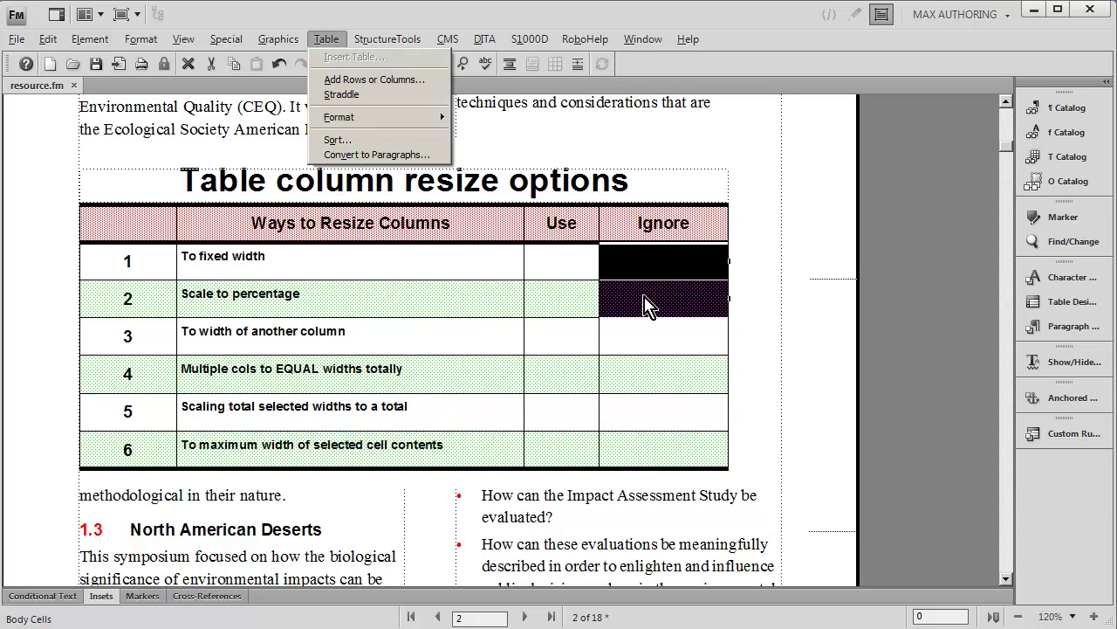
pyautogui.press('o')
pyautogui.press('Down')
pyautogui.press('Down')
pyautogui.press('Return')
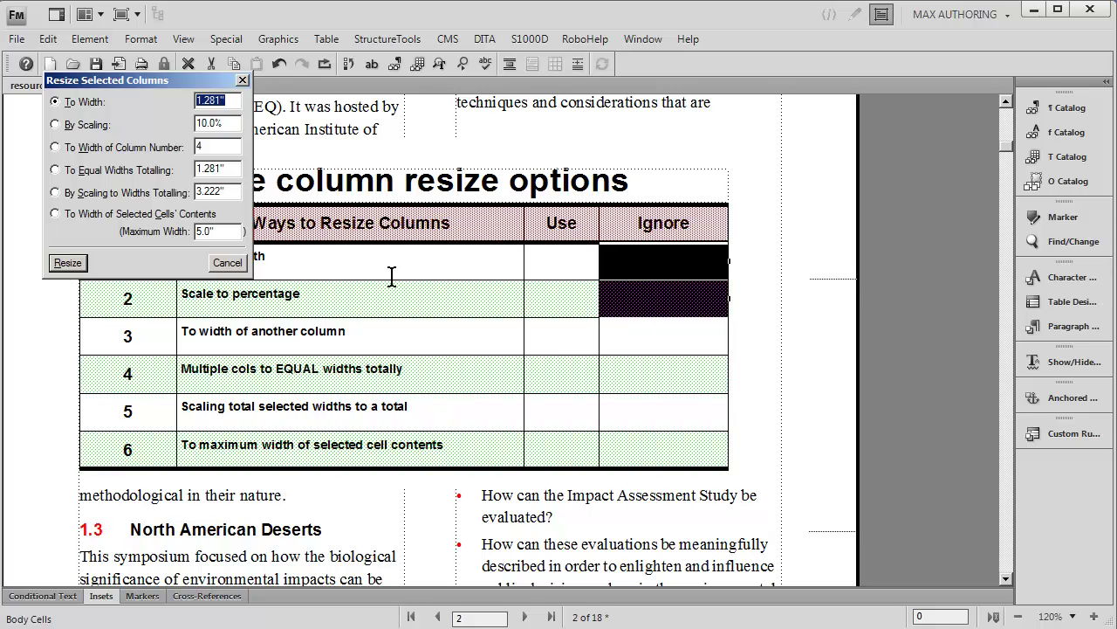
pyautogui.click(213, 150)
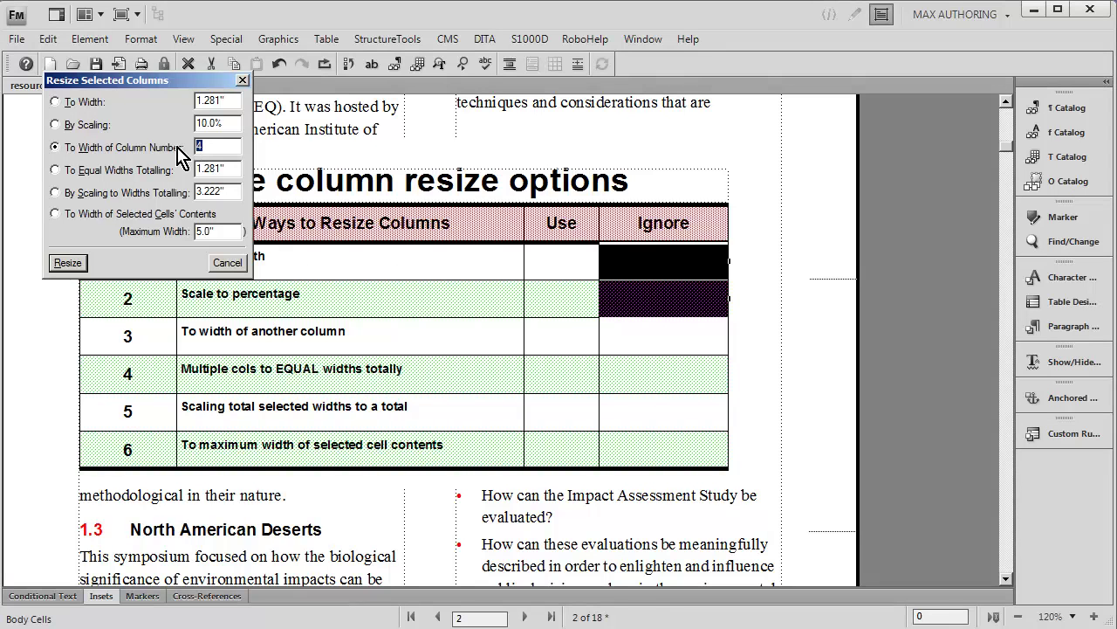
pyautogui.click(67, 261)
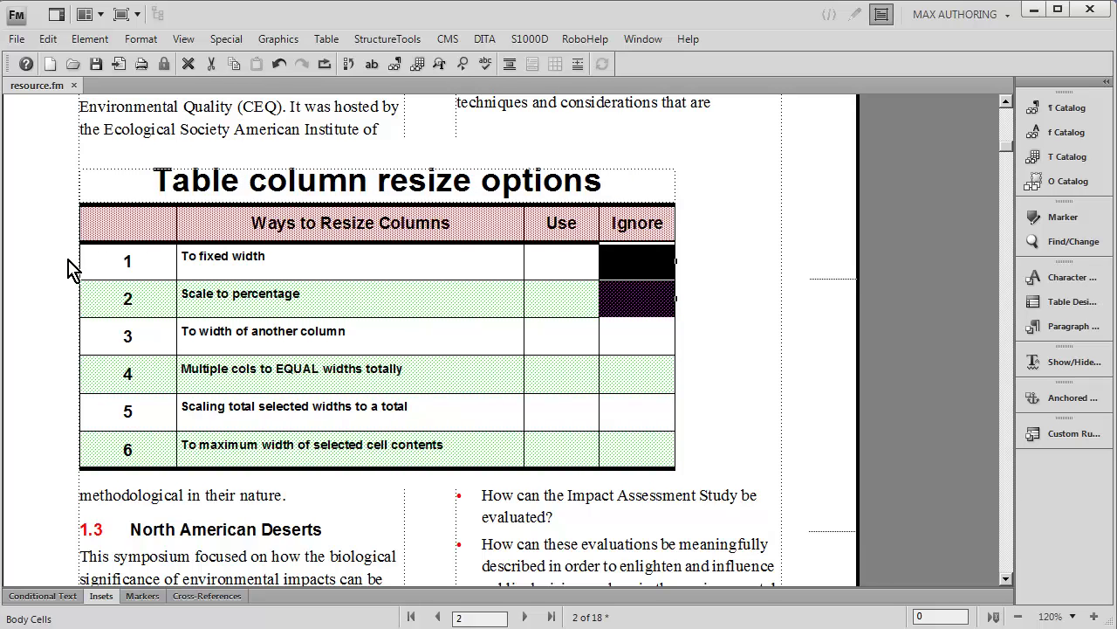
pyautogui.click(48, 40)
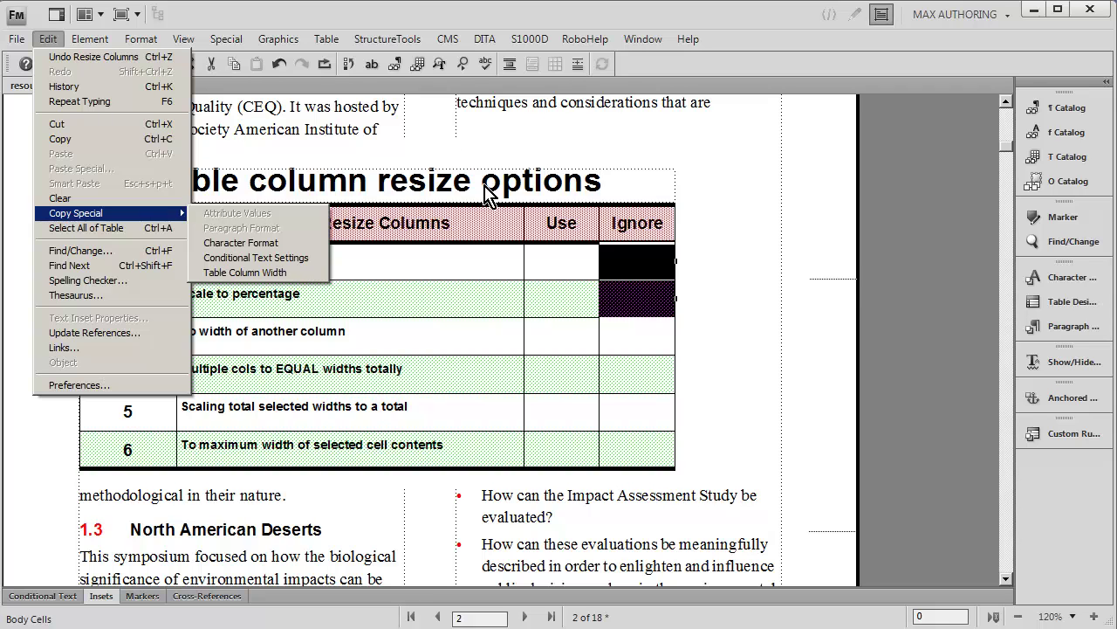
pyautogui.click(525, 333)
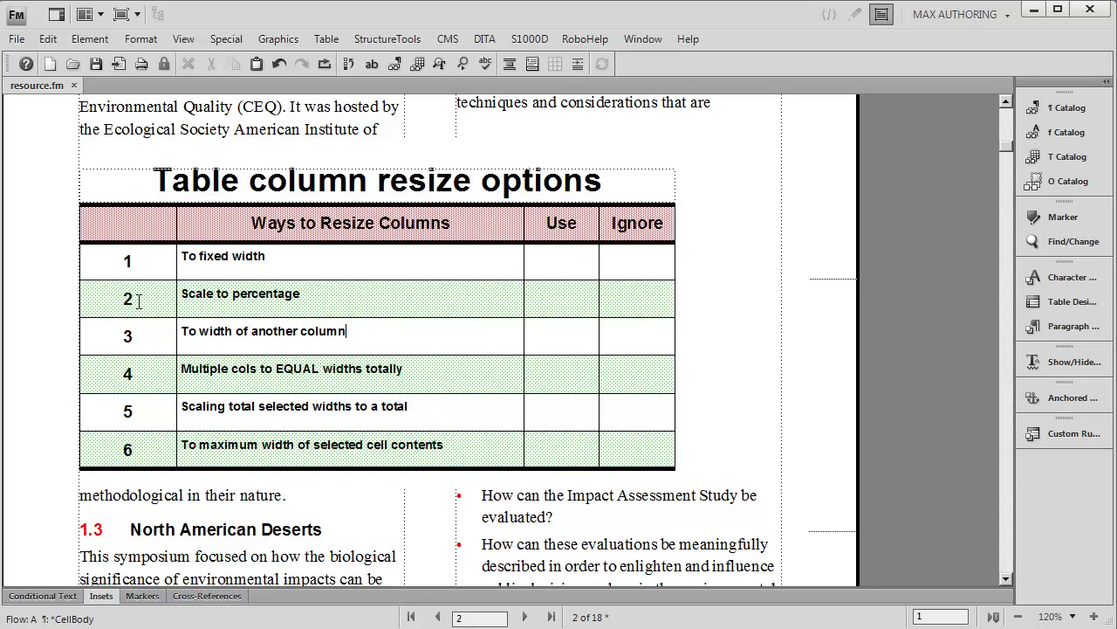
# Using row 2 as the selection, try resizing all four columns to equal widths with a set total, and undo it.
pyautogui.moveTo(135, 299); pyautogui.dragTo(676, 301)
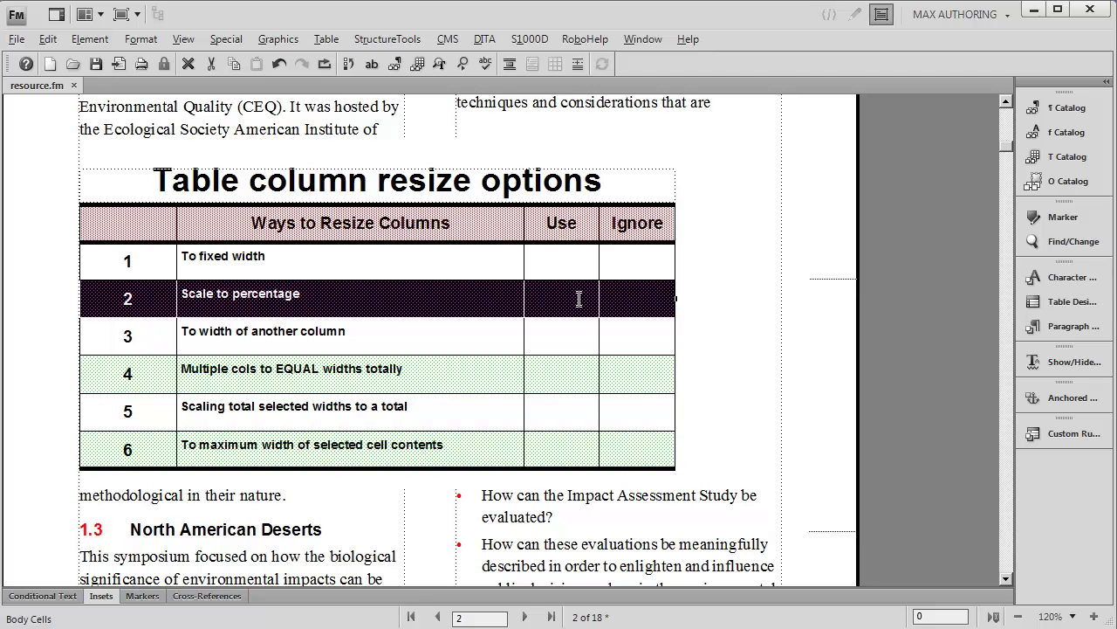
pyautogui.hotkey('alt', 'a')
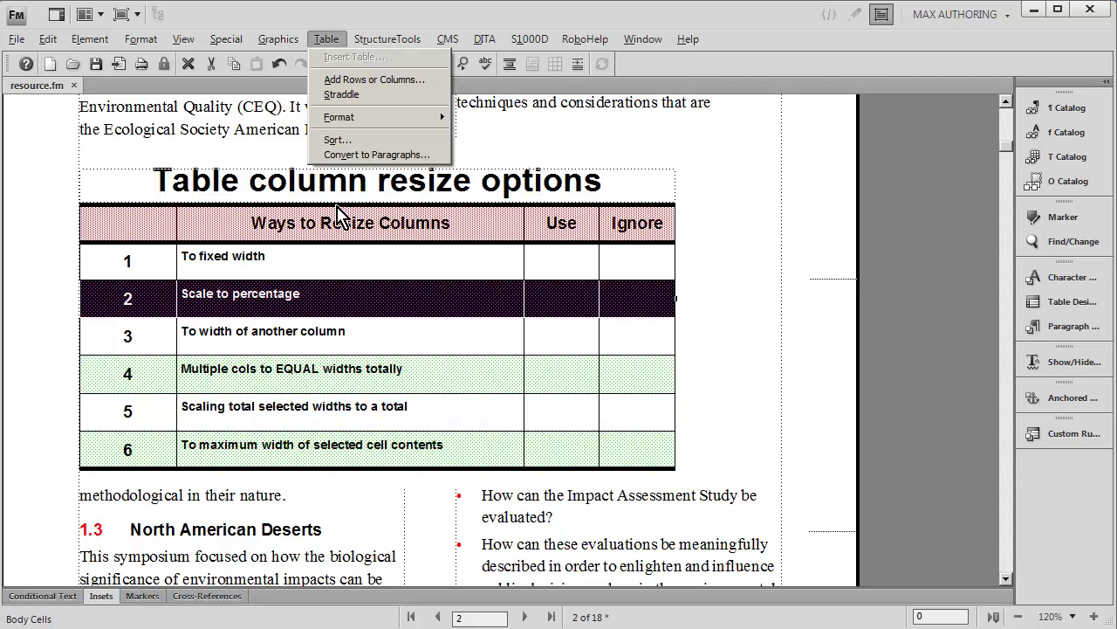
pyautogui.press('f')
pyautogui.press('z')
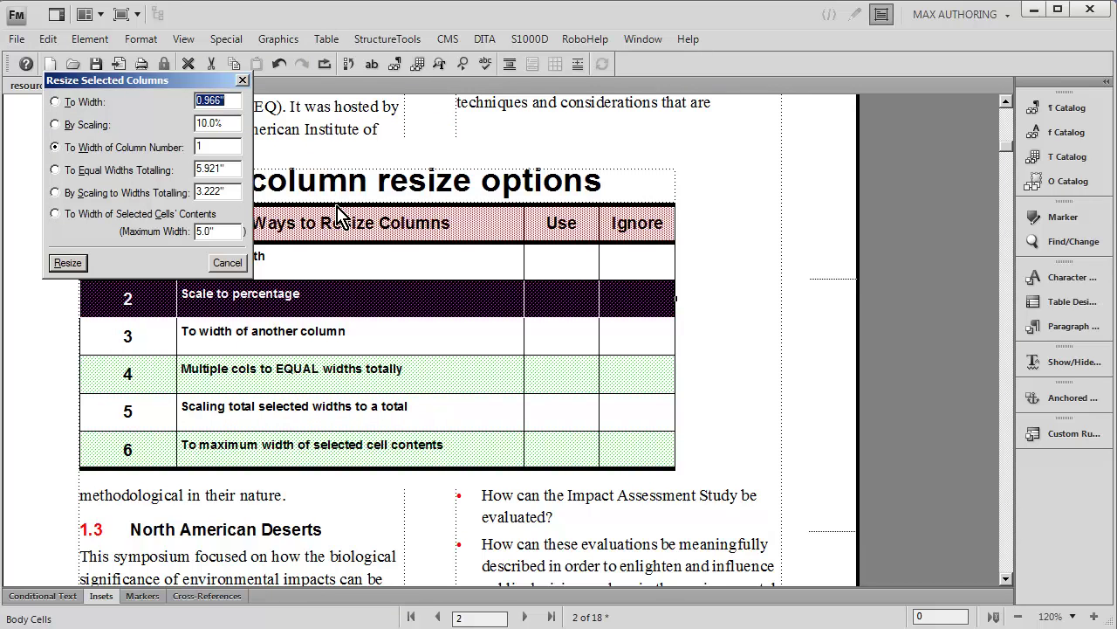
pyautogui.click(156, 171)
pyautogui.press('Return')
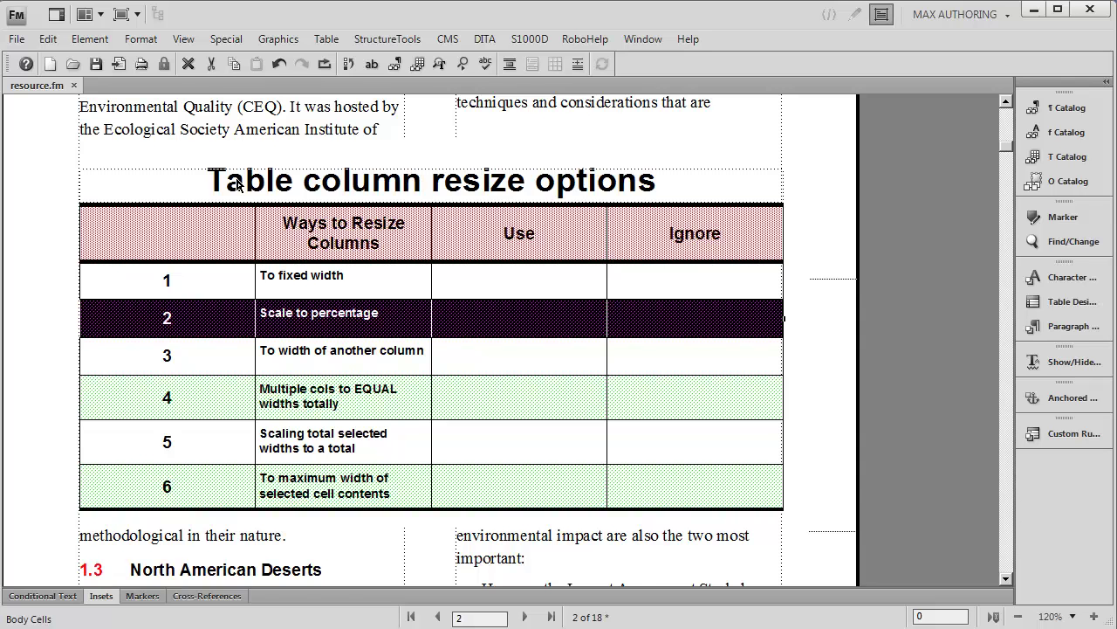
pyautogui.hotkey('ctrl', 'z')
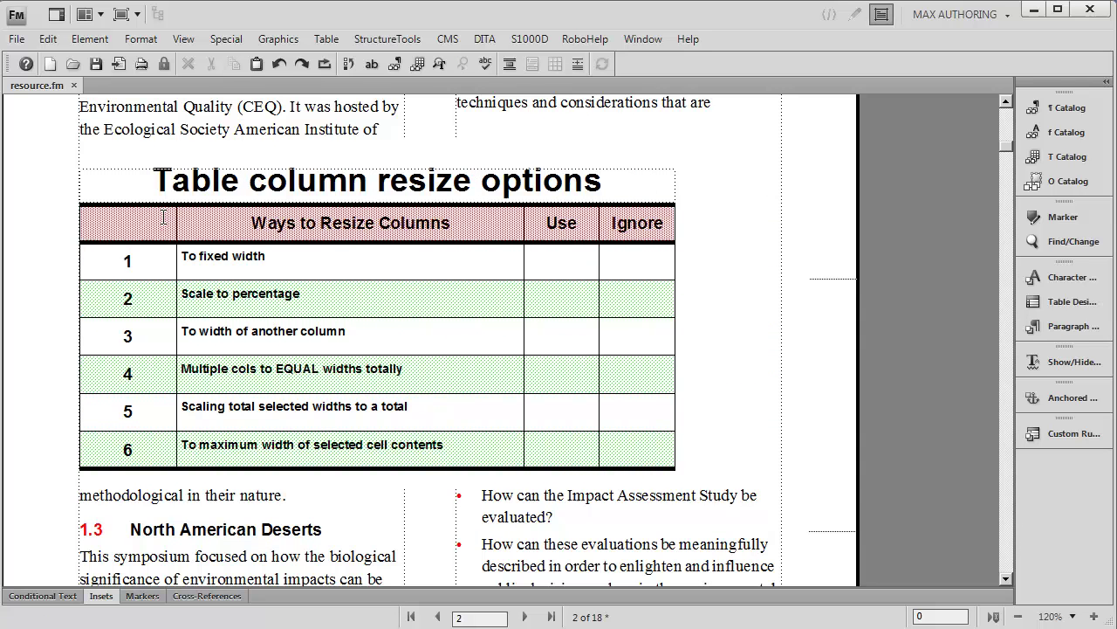
# Select all of row 2 and scale the four columns proportionally to widths totalling 7 inches.
pyautogui.moveTo(148, 289); pyautogui.dragTo(614, 301)
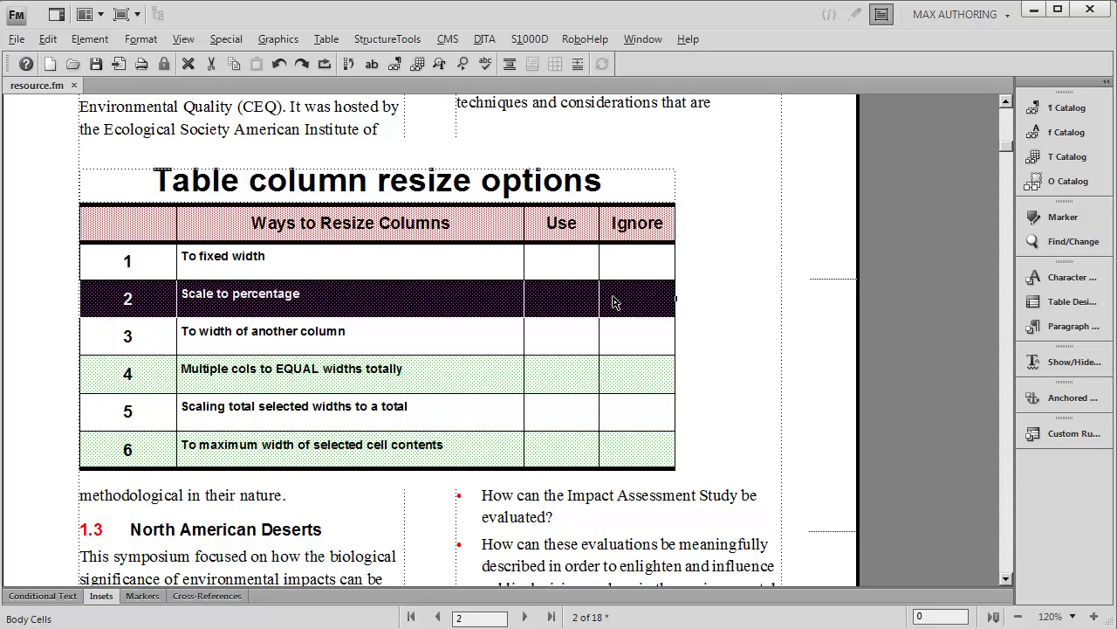
pyautogui.hotkey('alt', 't')
pyautogui.press('f')
pyautogui.press('z')
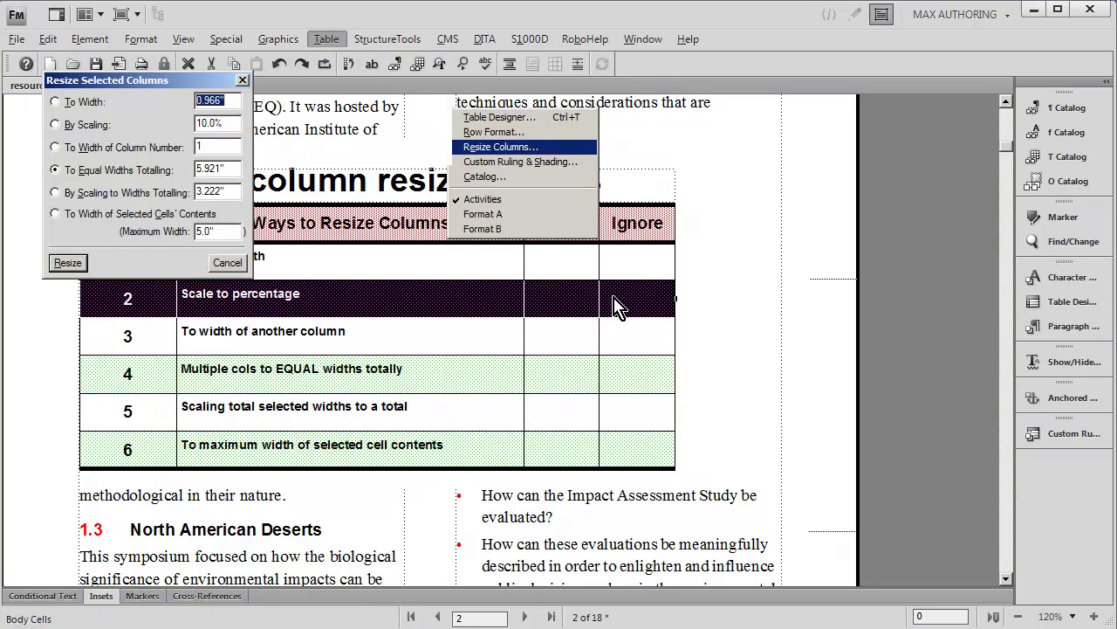
pyautogui.click(133, 194)
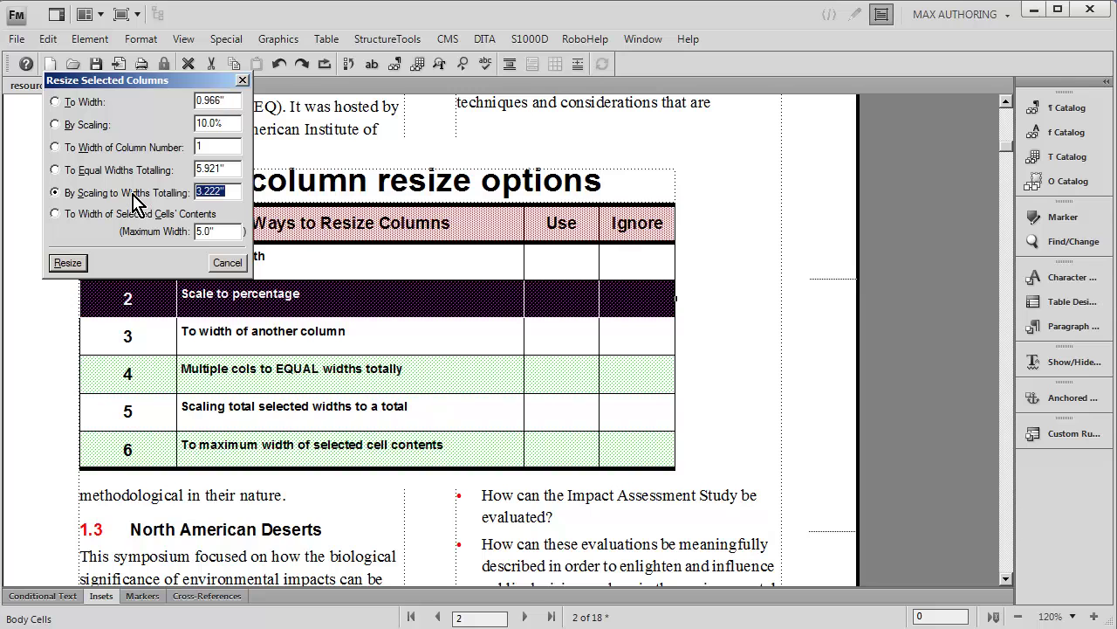
pyautogui.write('7')
pyautogui.press('Return')
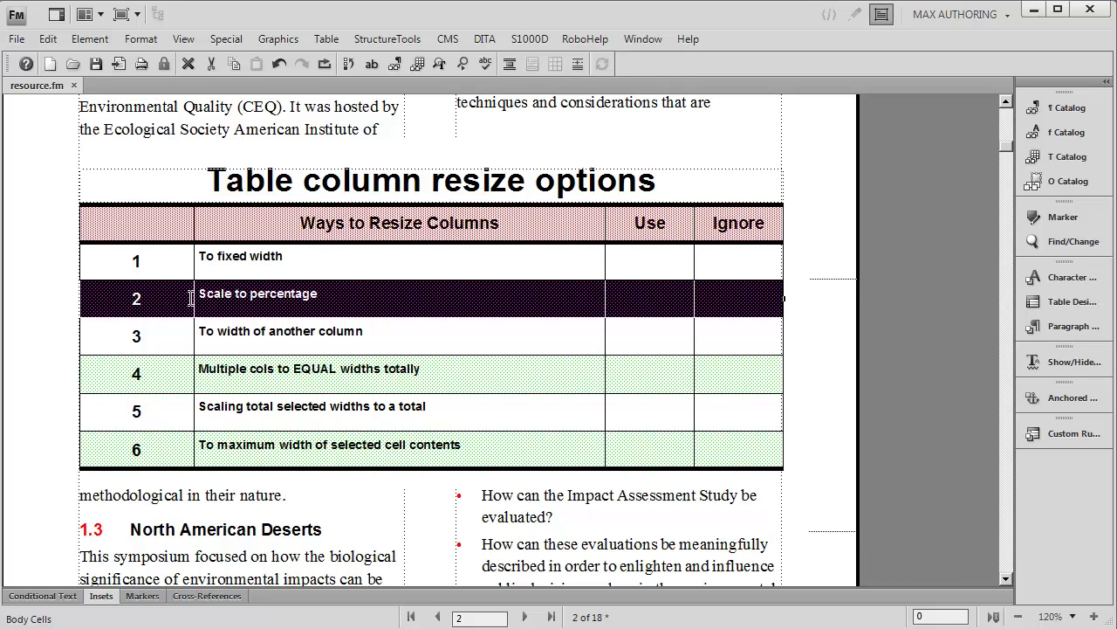
# Resize the entire Ways to Resize Columns column to the width of its cell contents, with a maximum width of 5.0 inches.
pyautogui.moveTo(199, 446); pyautogui.dragTo(472, 446)
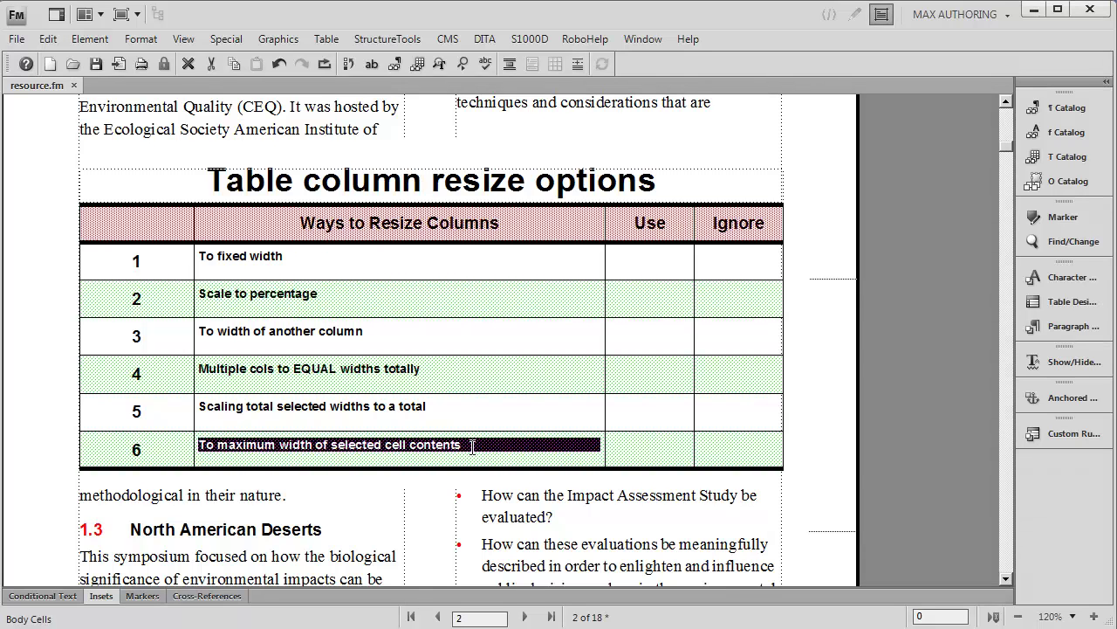
pyautogui.click(445, 389)
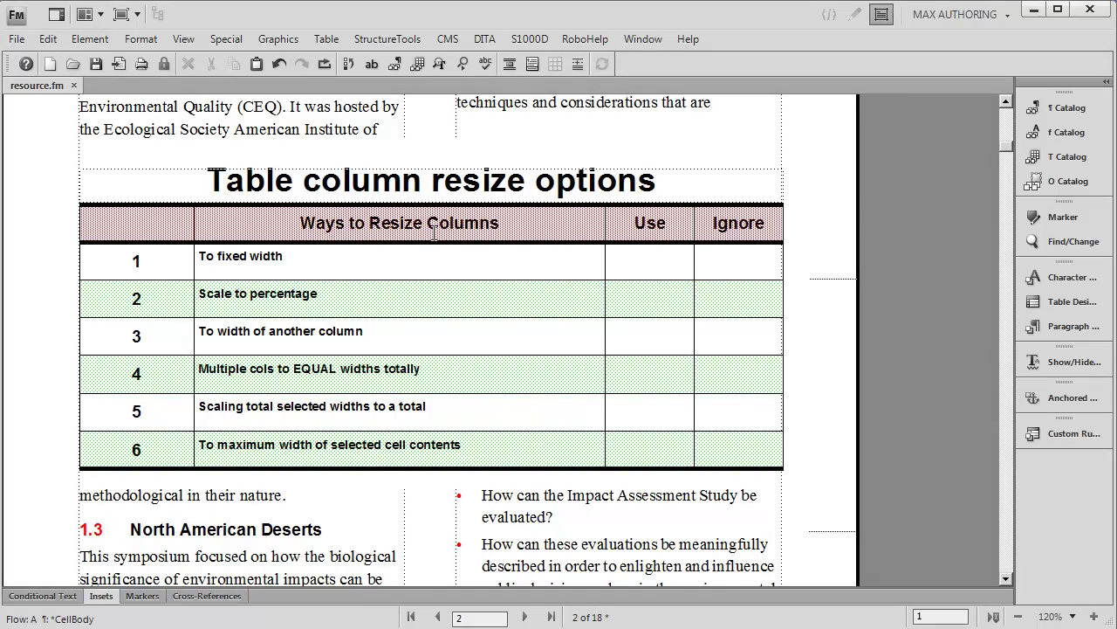
pyautogui.moveTo(434, 231); pyautogui.dragTo(447, 377)
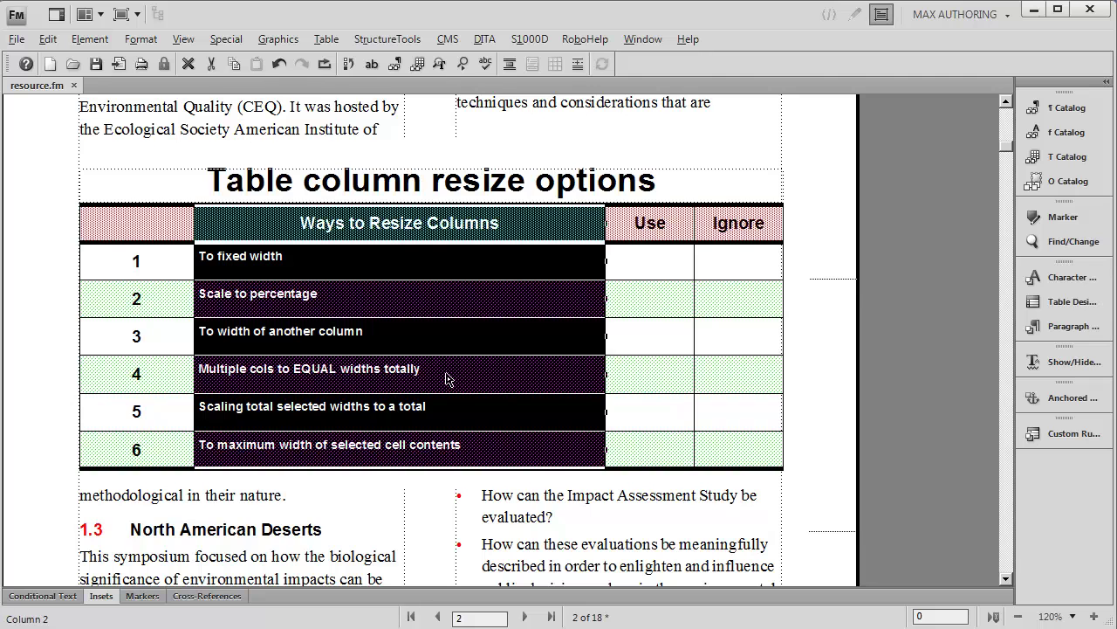
pyautogui.hotkey('alt', 'a')
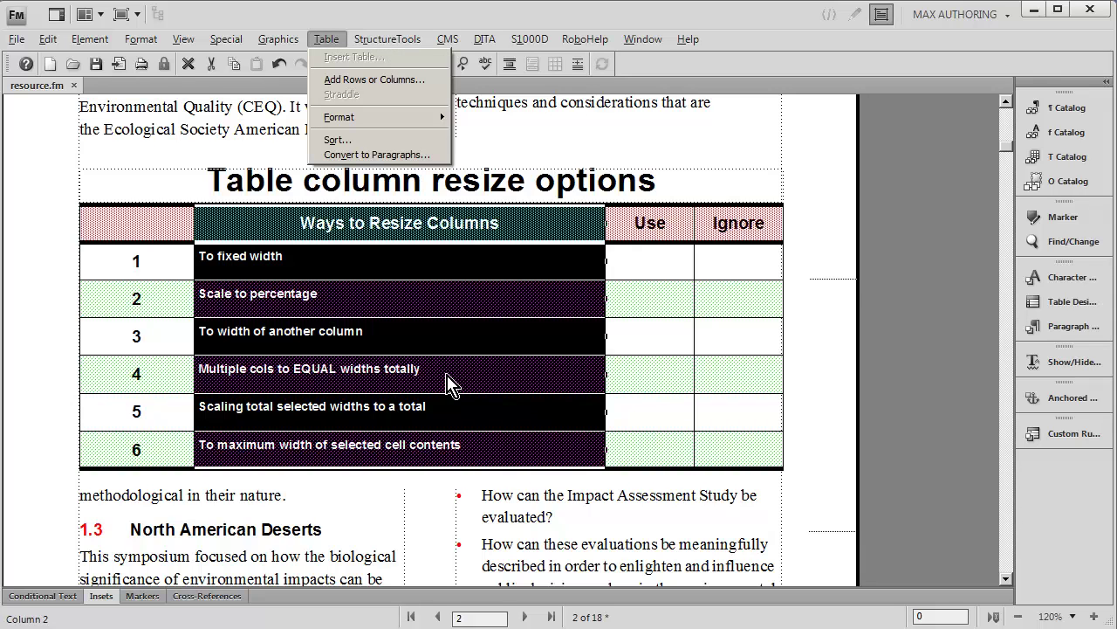
pyautogui.press('o')
pyautogui.press('z')
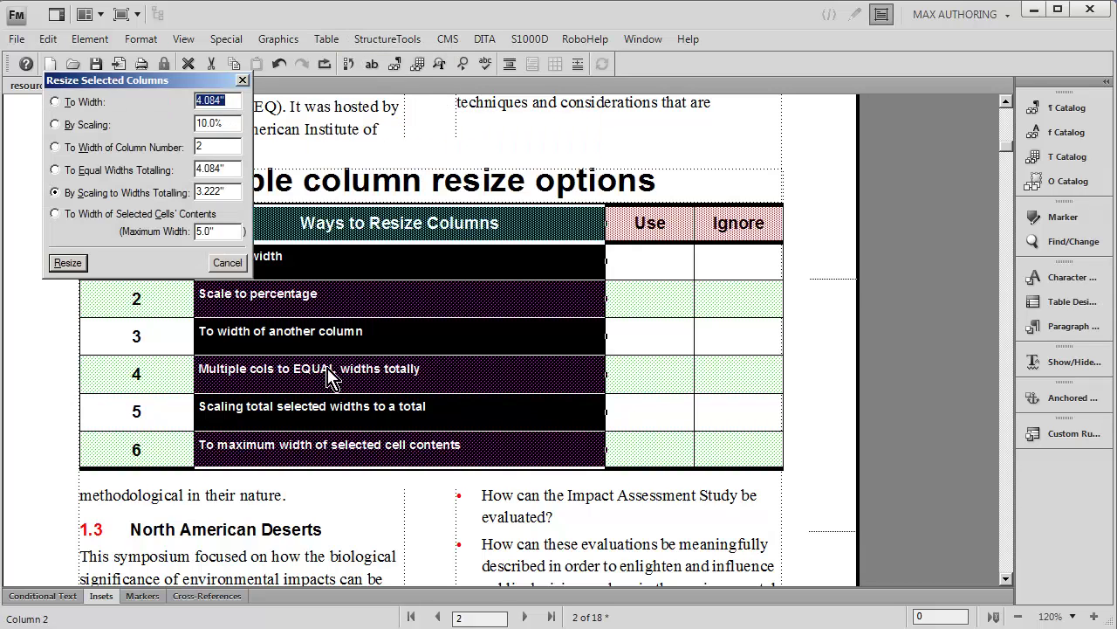
pyautogui.click(127, 214)
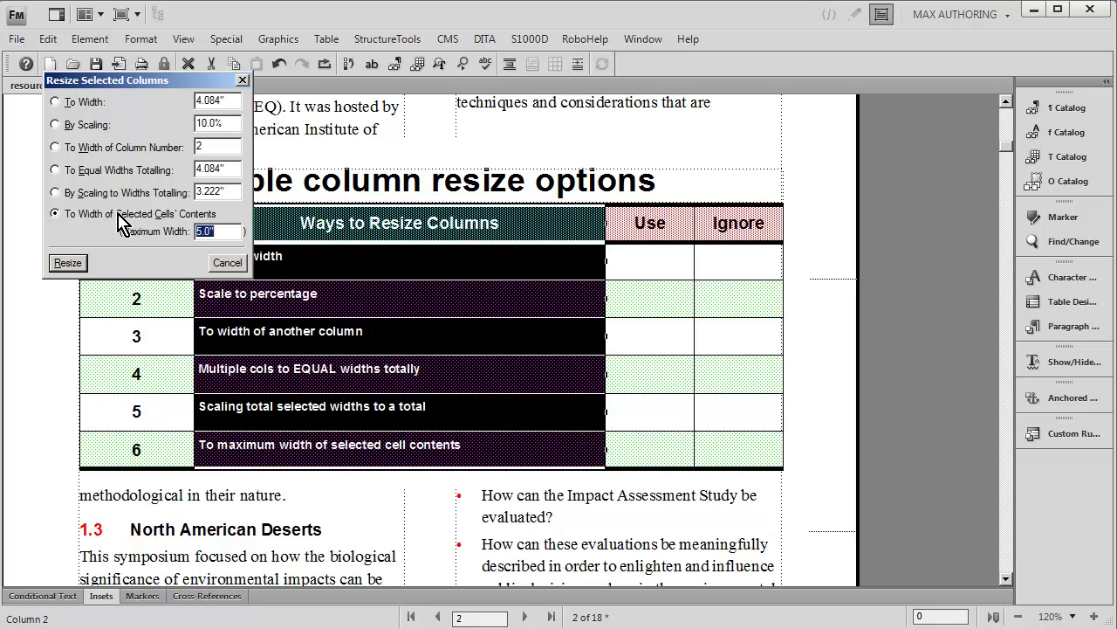
pyautogui.click(70, 262)
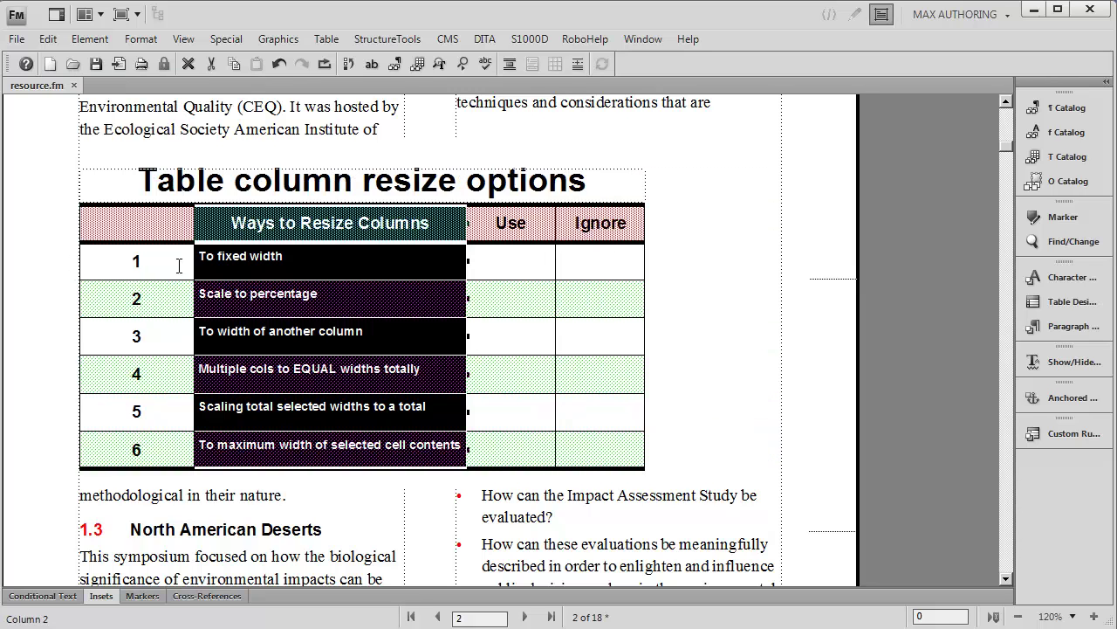
pyautogui.click(498, 455)
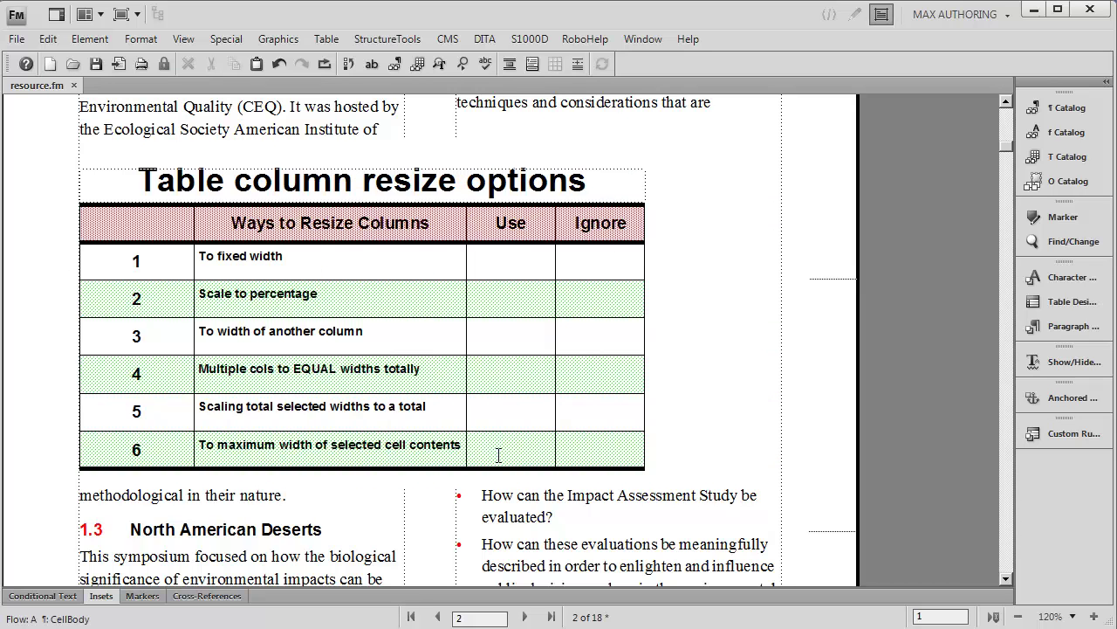